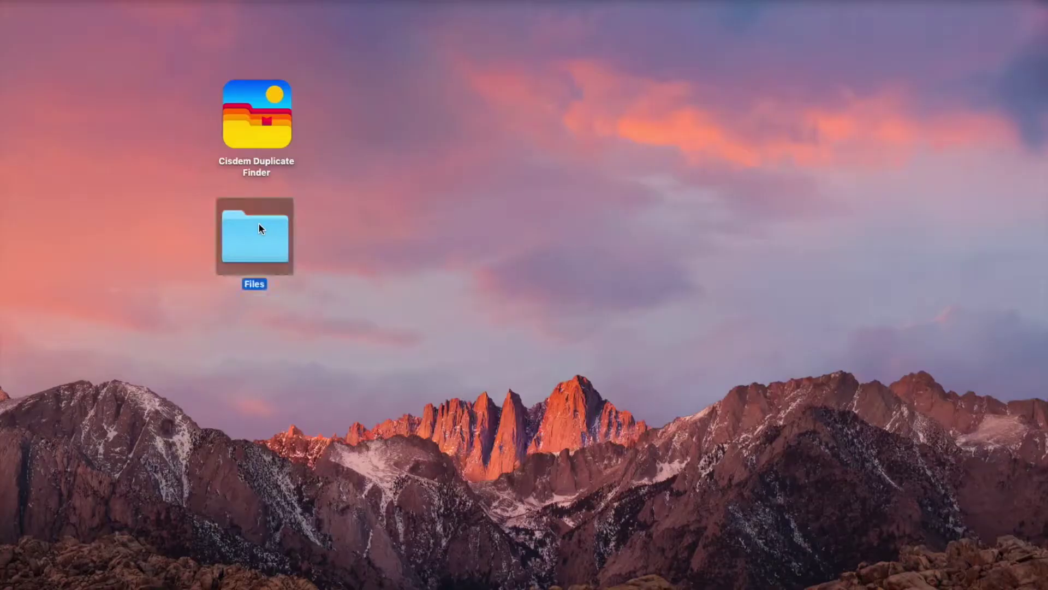
# - Open the Files folder and expand its Movies group to list all 21 videos
pyautogui.doubleClick(259, 224)
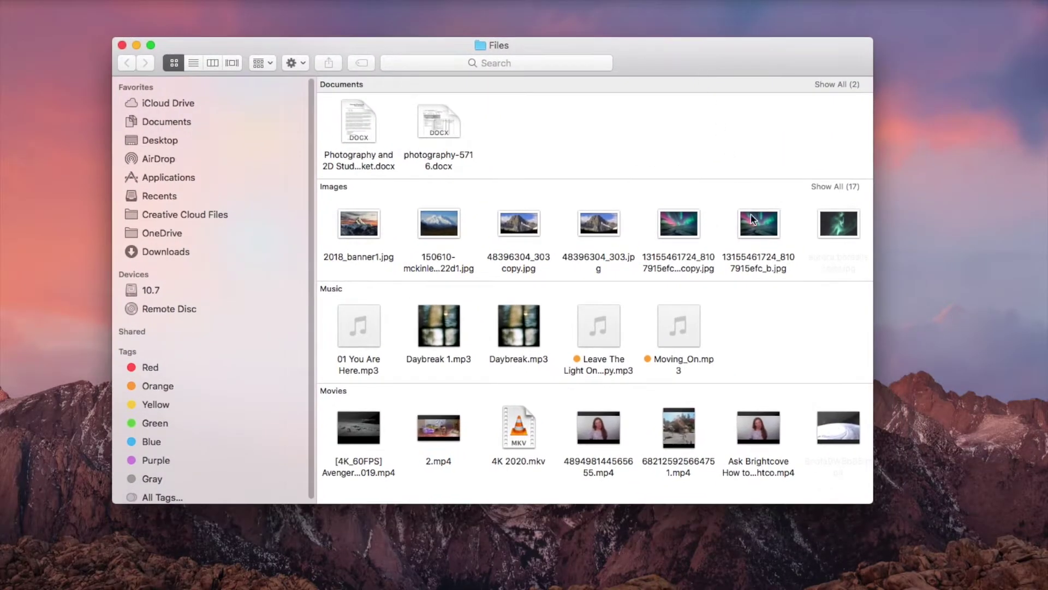
pyautogui.click(814, 467)
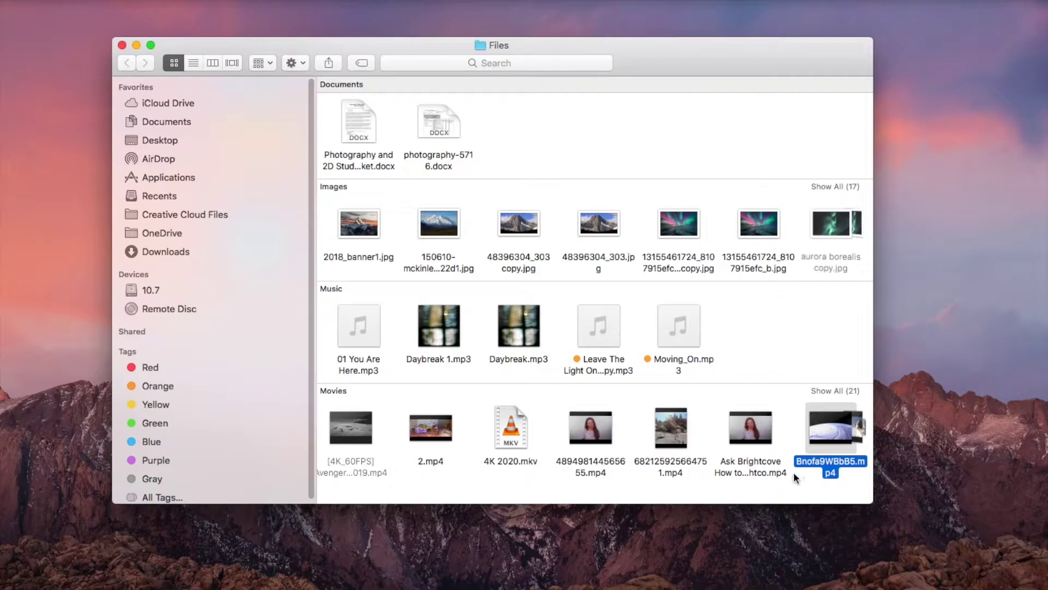
pyautogui.click(835, 391)
pyautogui.scroll(-2, 719, 407)
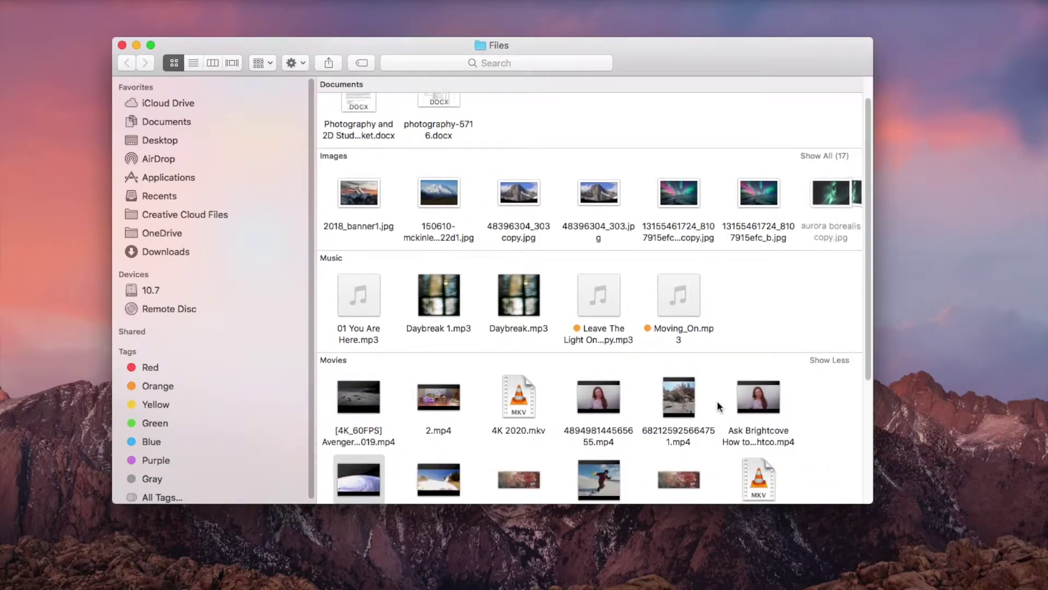
pyautogui.scroll(-5, 718, 405)
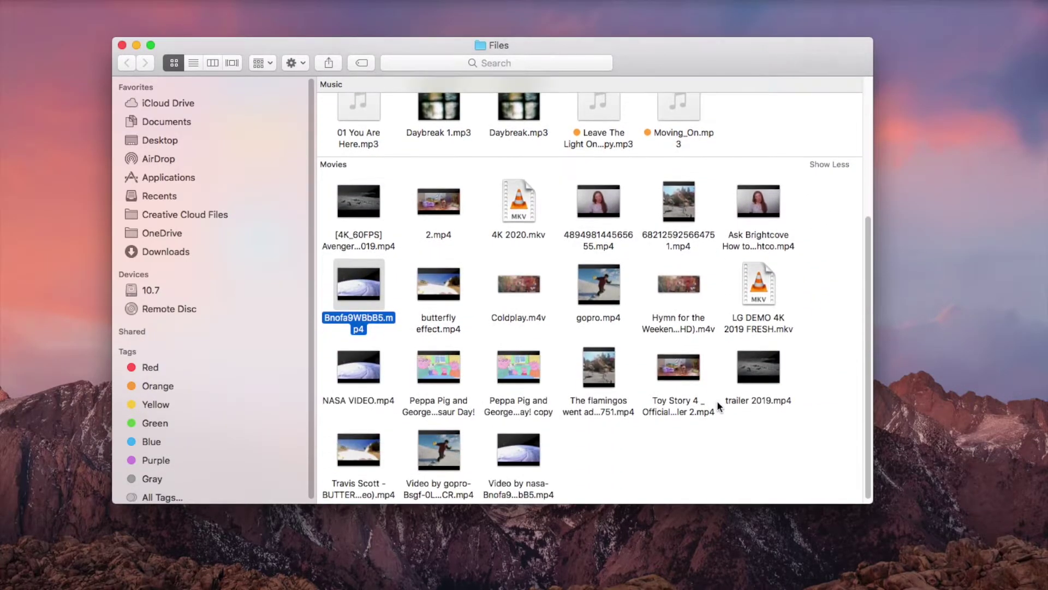
pyautogui.moveTo(757, 216)
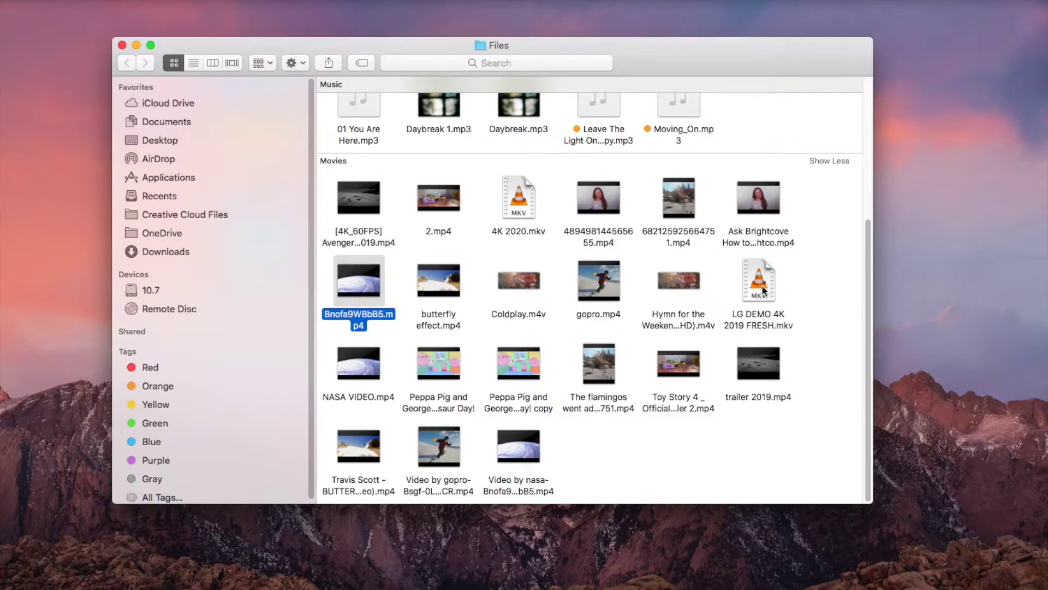
# - Close the Finder window, launch Cisdem Duplicate Finder and drop the Files folder in for scanning
pyautogui.click(122, 44)
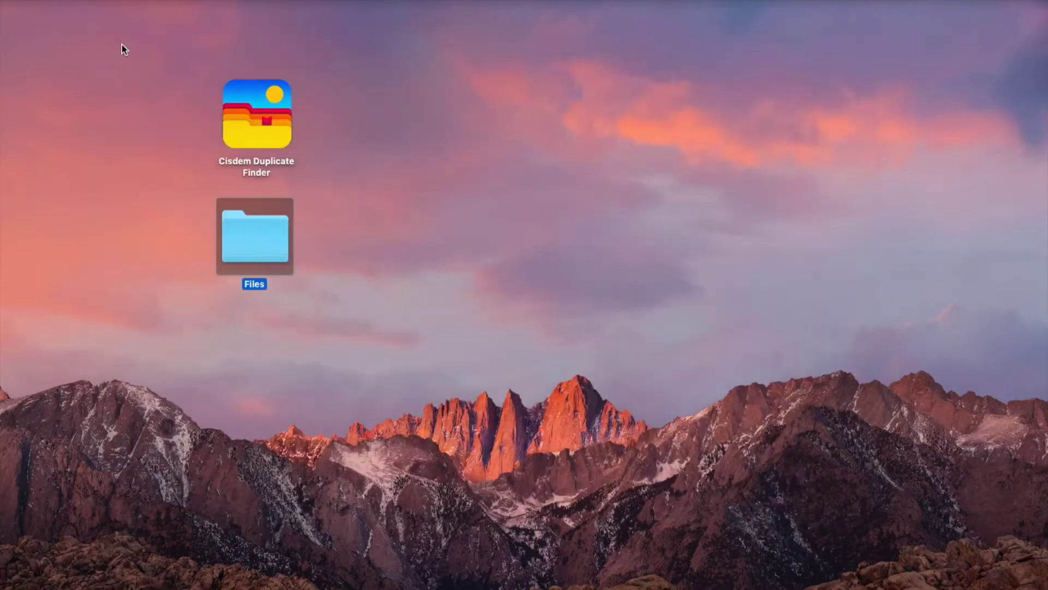
pyautogui.doubleClick(244, 92)
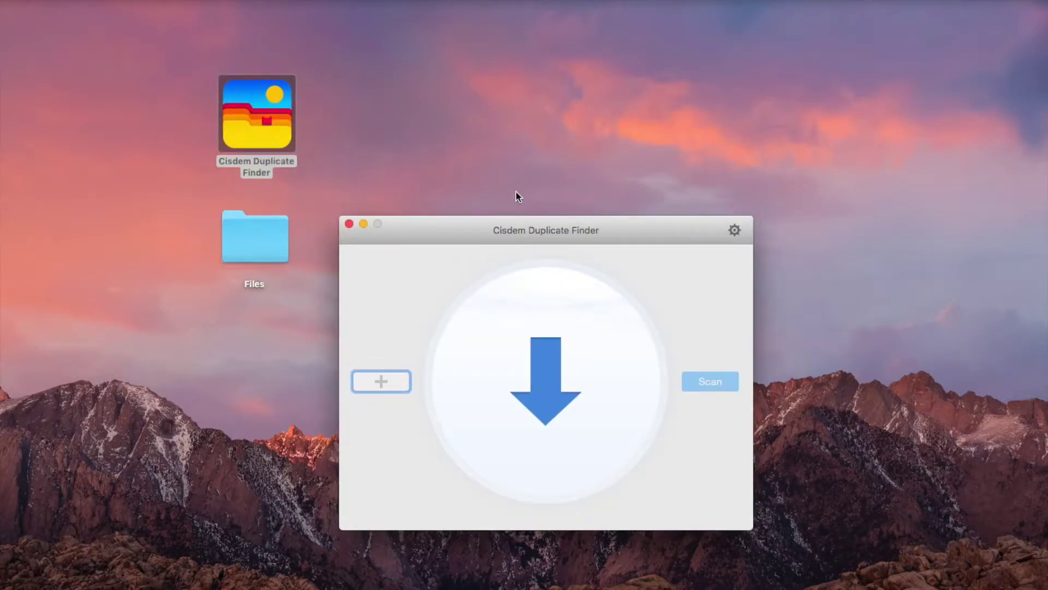
pyautogui.moveTo(248, 241); pyautogui.dragTo(556, 226)
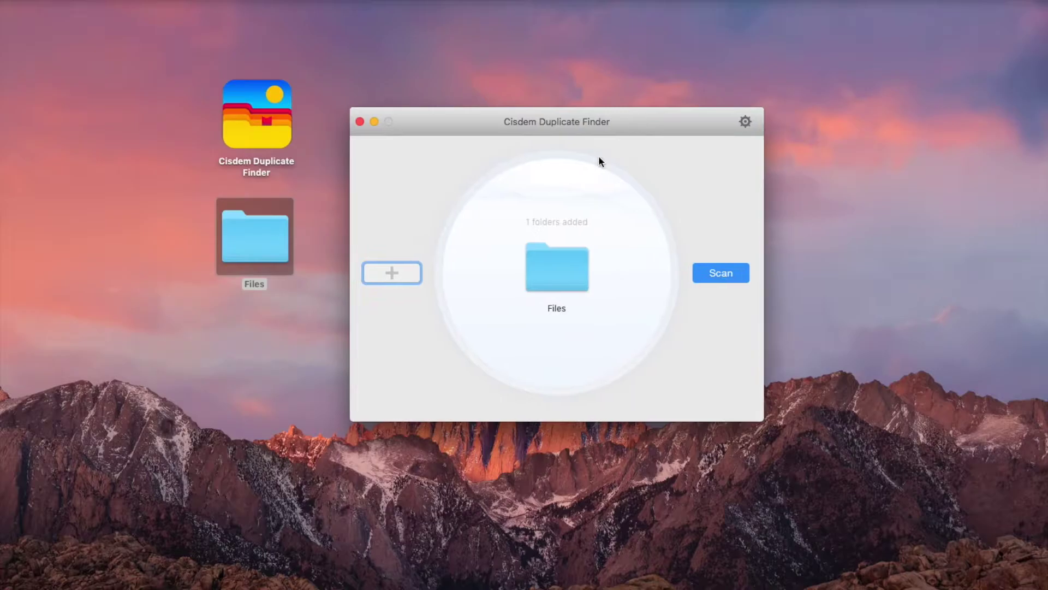
# - Add the Downloads folder to the scan list, then remove it again
pyautogui.click(402, 269)
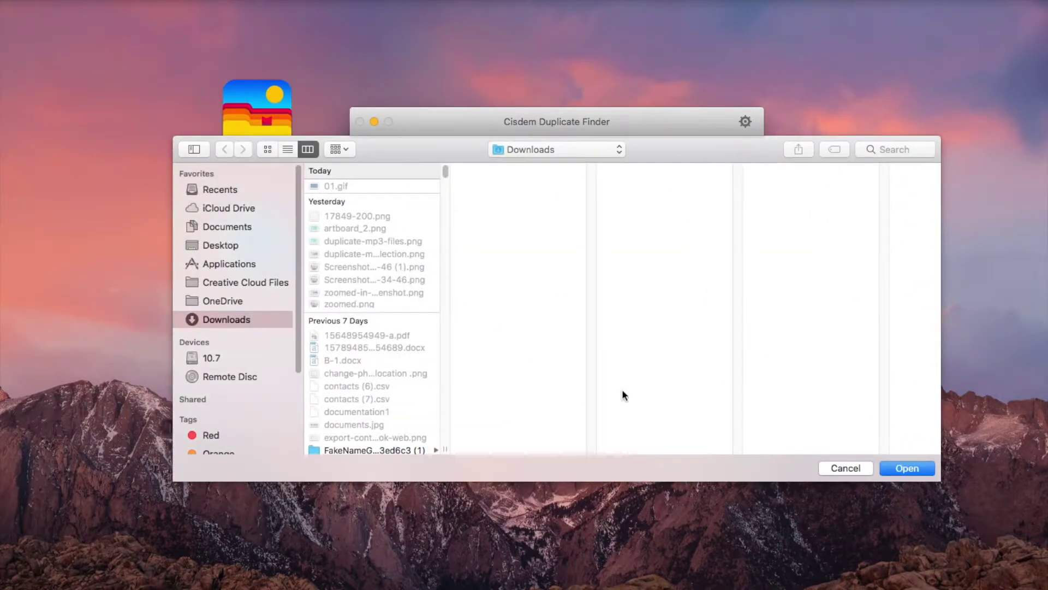
pyautogui.click(906, 468)
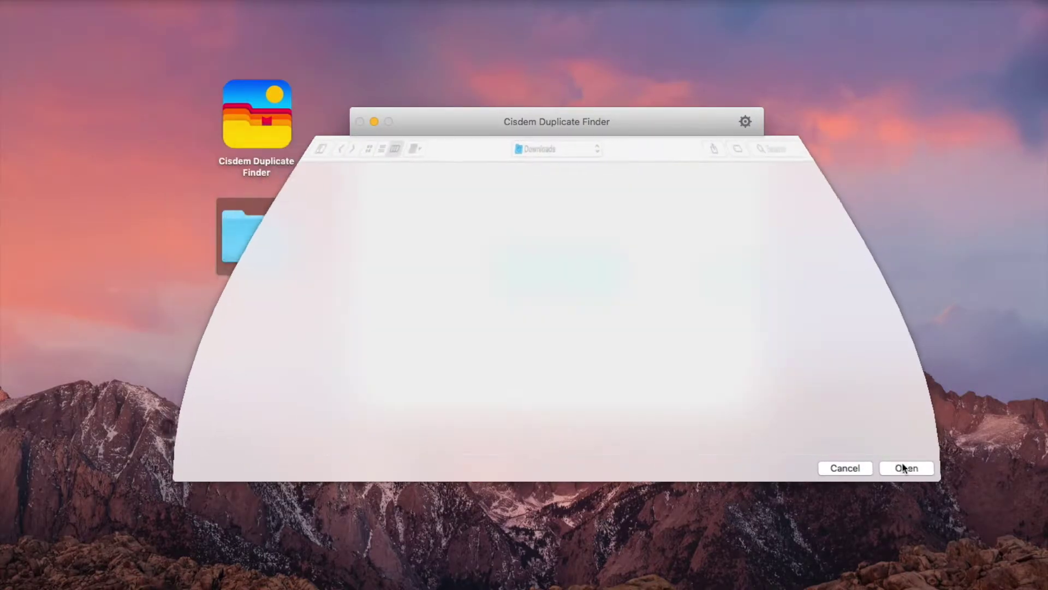
pyautogui.moveTo(619, 278)
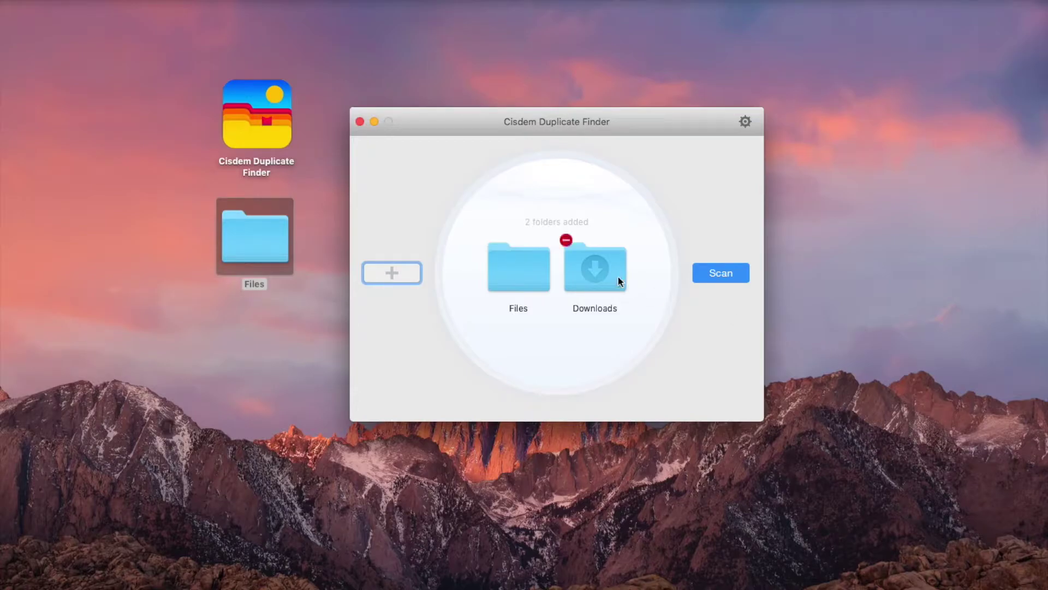
pyautogui.click(566, 241)
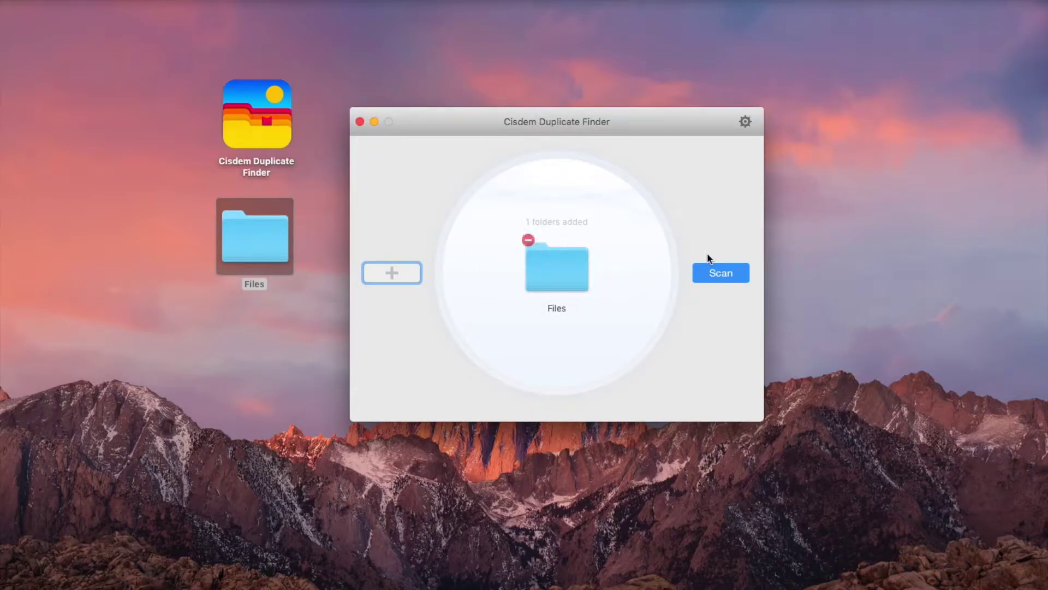
# - Scan the Files folder, filter results to Videos, and enlarge the window and thumbnails
pyautogui.click(721, 276)
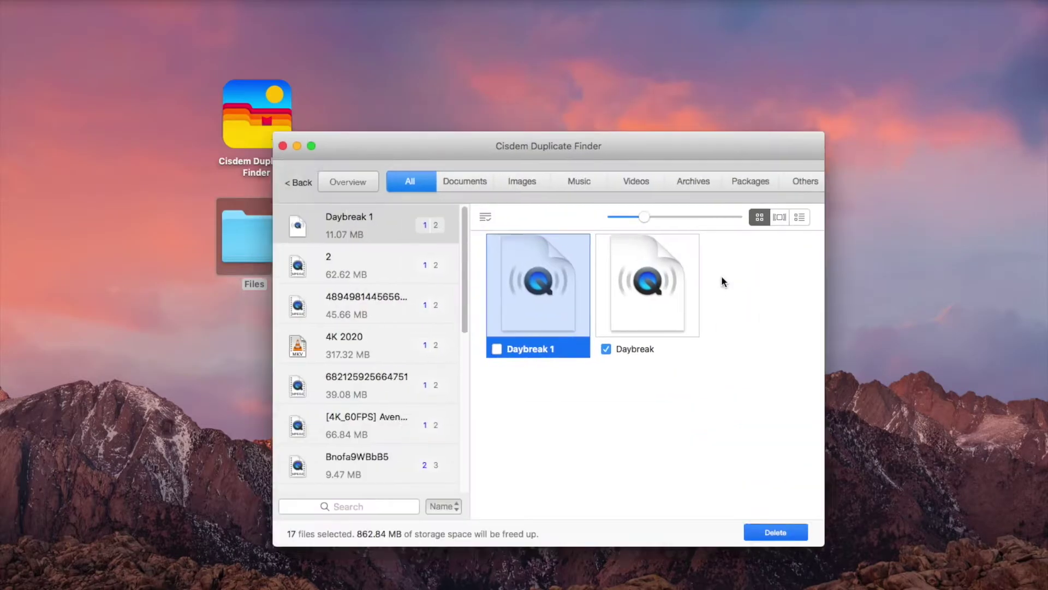
pyautogui.moveTo(705, 152); pyautogui.dragTo(707, 54)
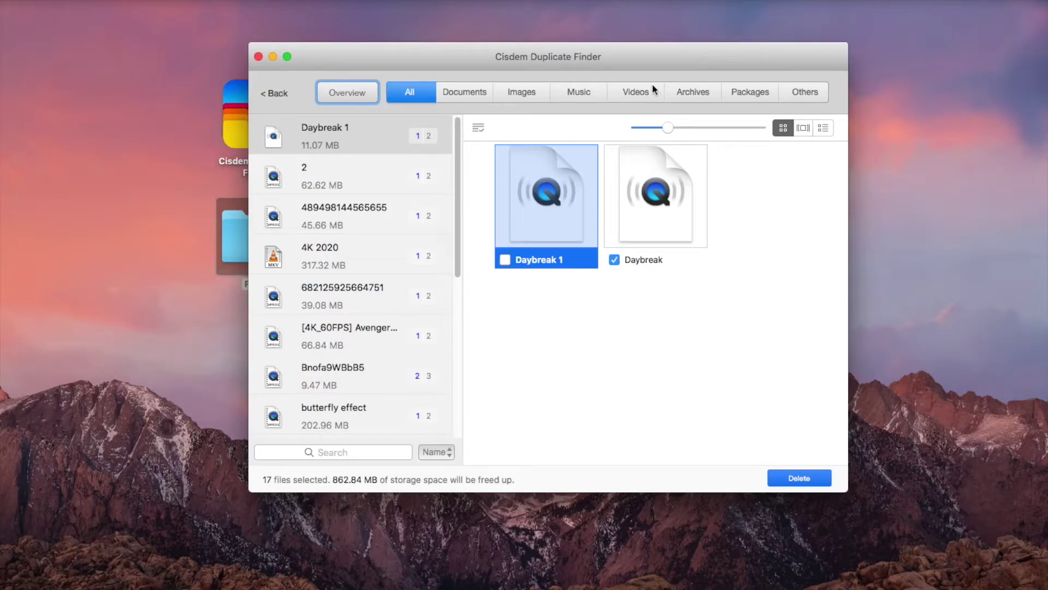
pyautogui.click(635, 92)
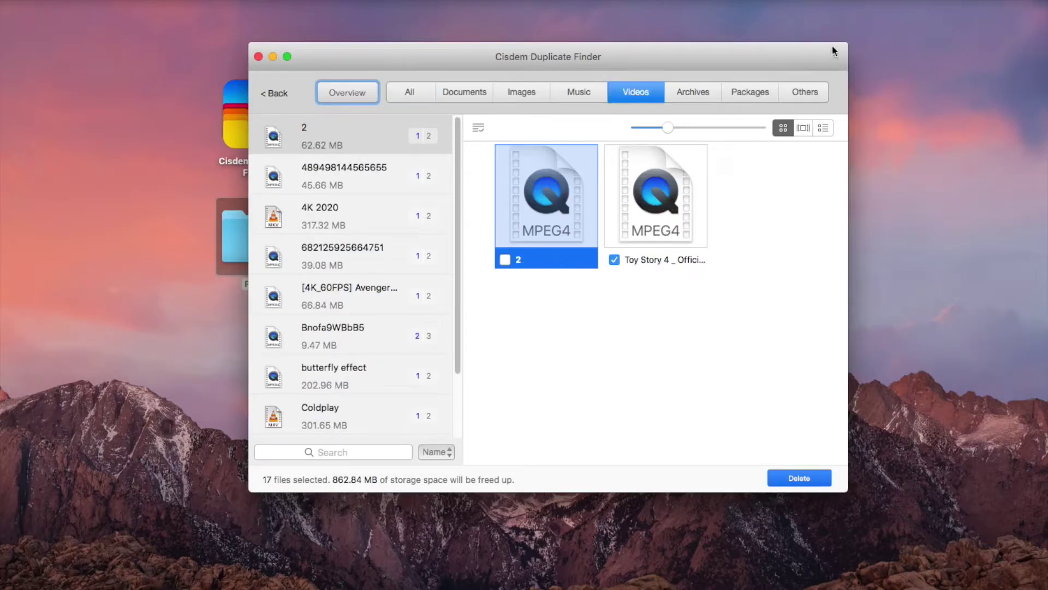
pyautogui.moveTo(852, 48); pyautogui.dragTo(955, 47)
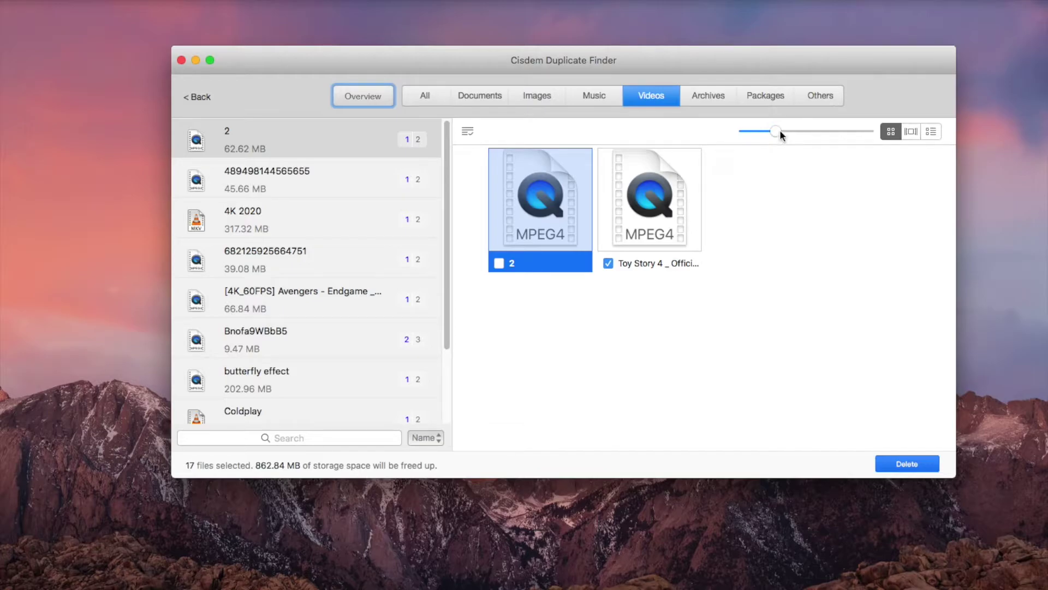
pyautogui.moveTo(828, 132); pyautogui.dragTo(791, 132)
# - Play and pause the preview of the 2.mp4 duplicate video
pyautogui.click(910, 134)
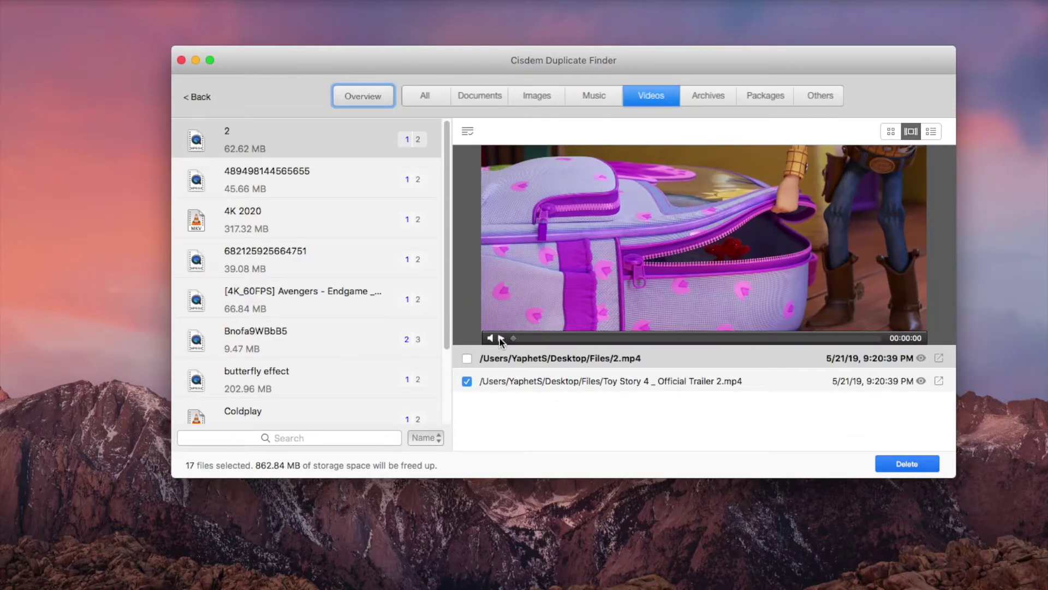
pyautogui.click(500, 339)
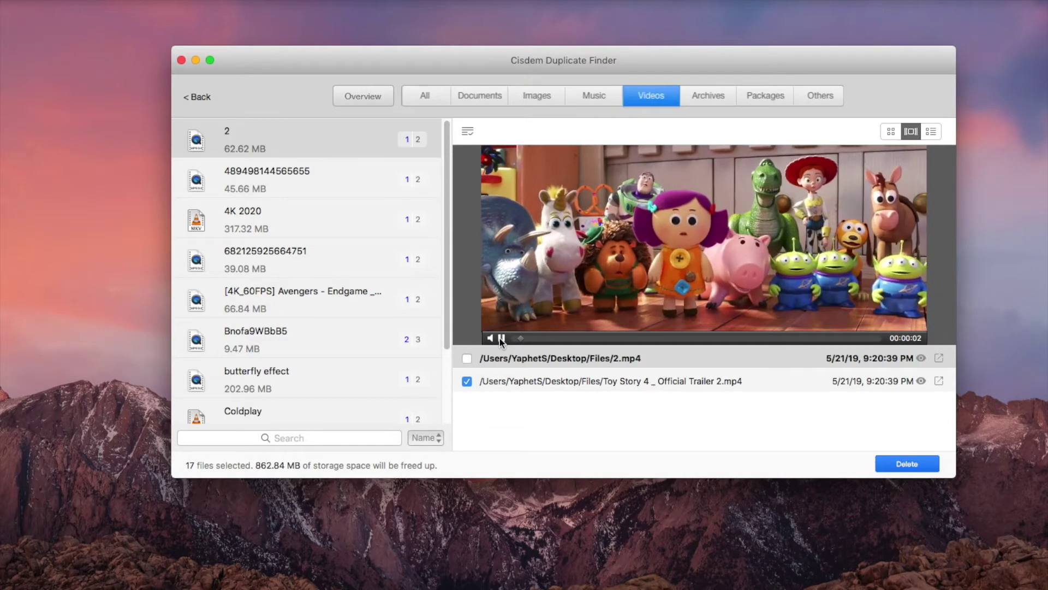
pyautogui.click(499, 338)
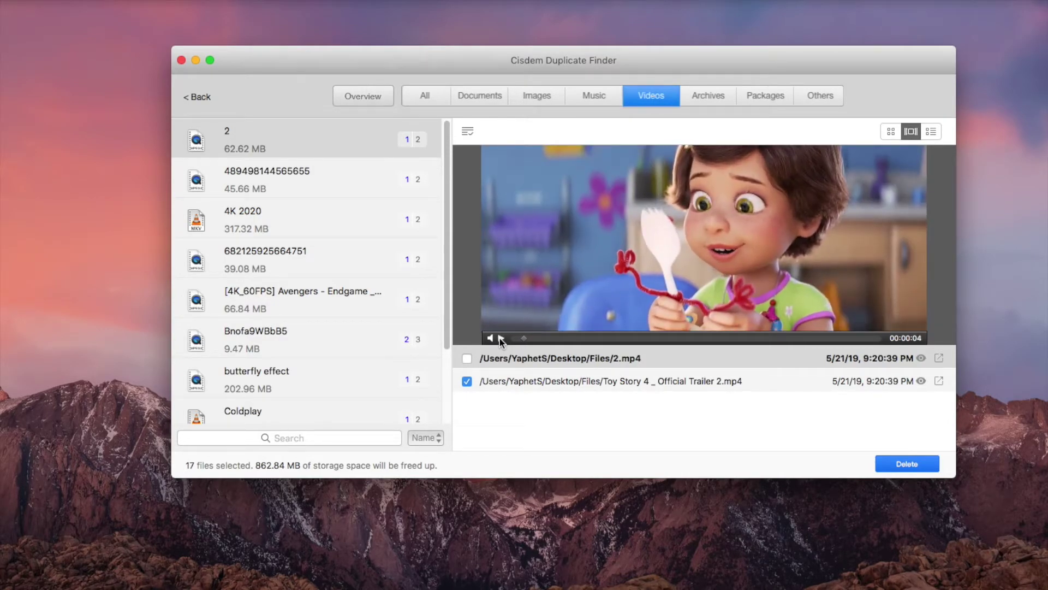
# - Play and pause the Toy Story trailer copy, then show the Bnofa9WBbB5 group's NASA copies
pyautogui.click(504, 381)
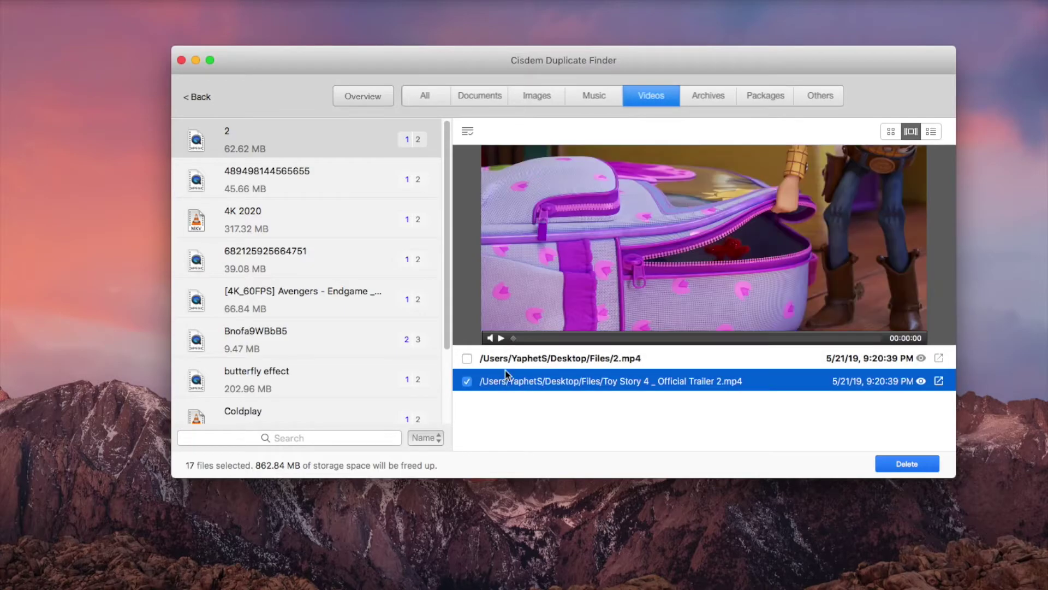
pyautogui.click(501, 339)
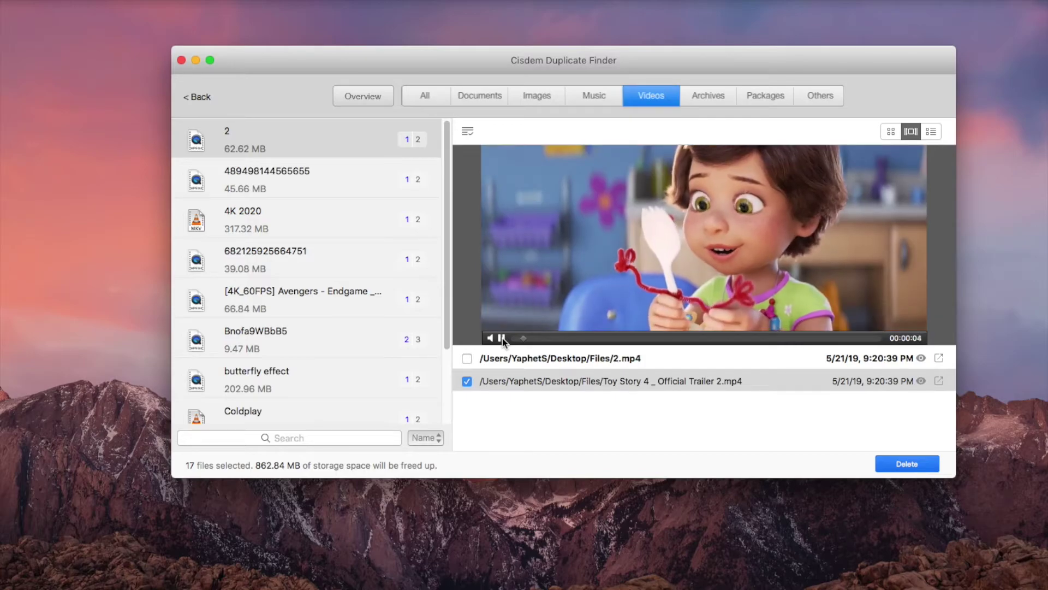
pyautogui.click(503, 339)
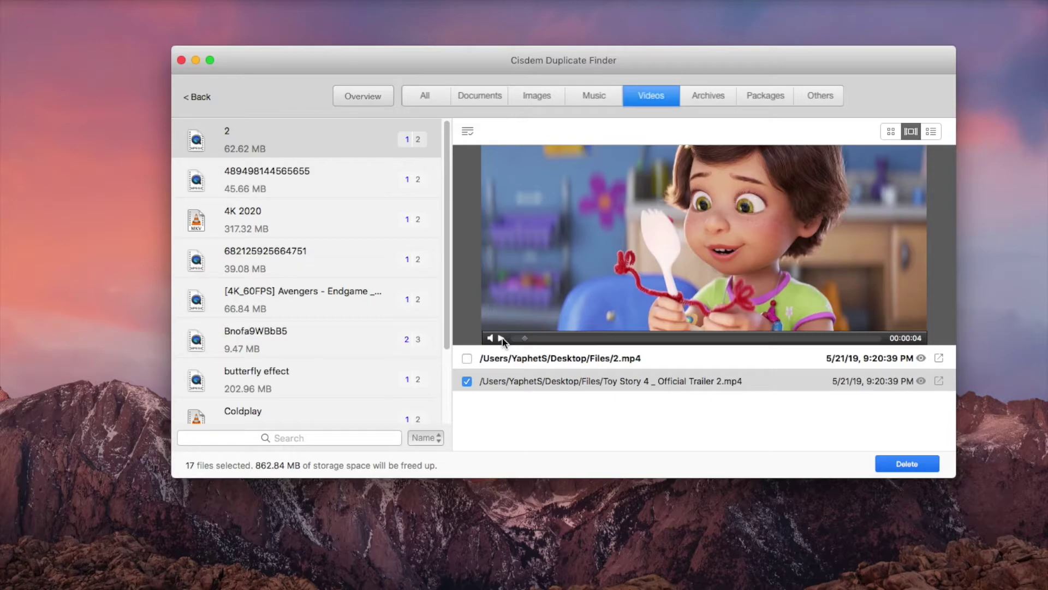
pyautogui.click(336, 349)
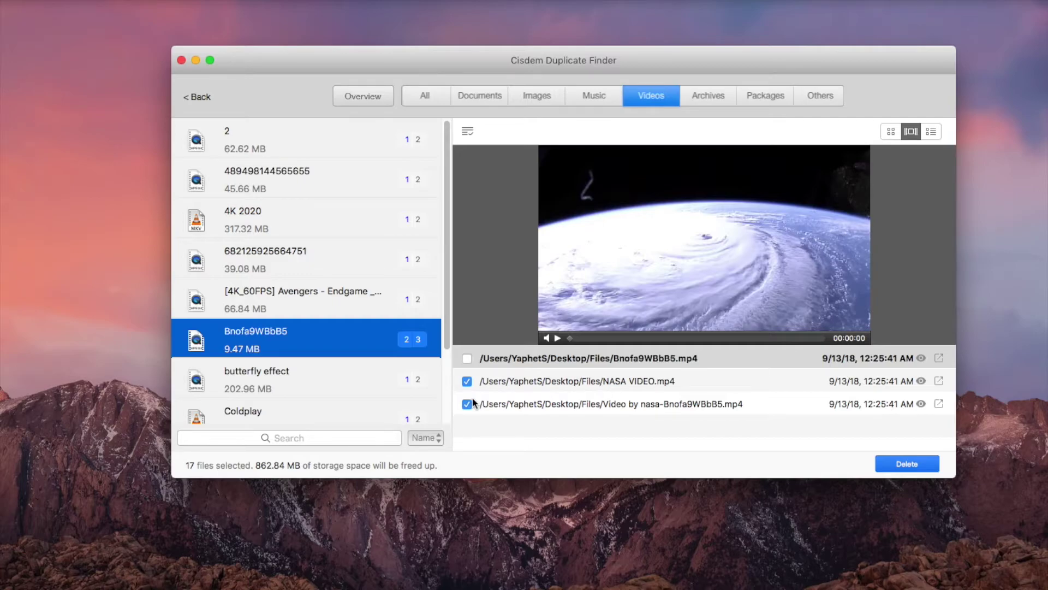
# - Delete the 17 selected duplicate videos and confirm moving them to the Trash
pyautogui.click(468, 131)
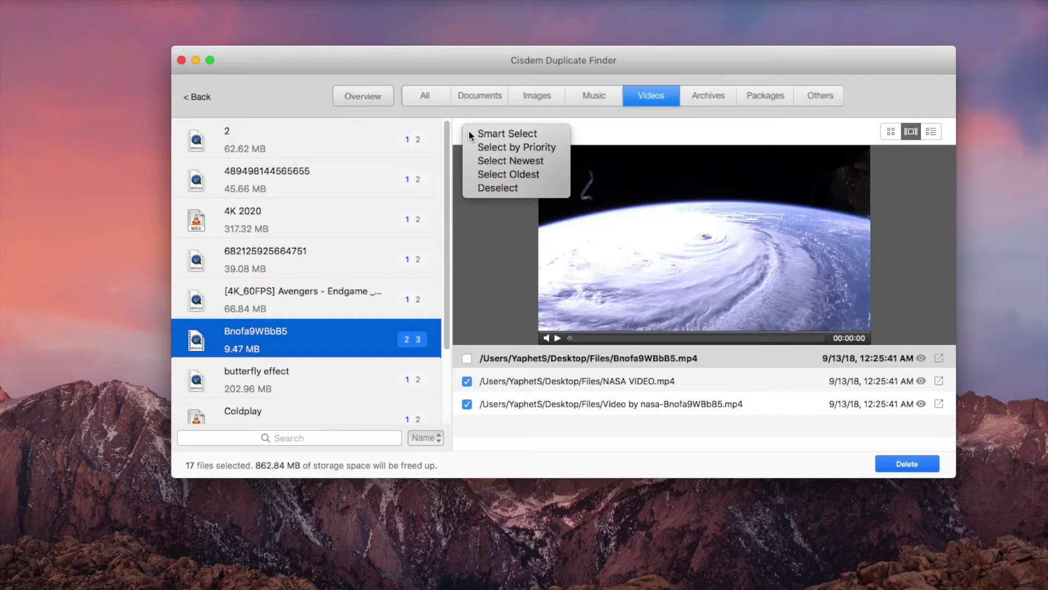
pyautogui.click(605, 132)
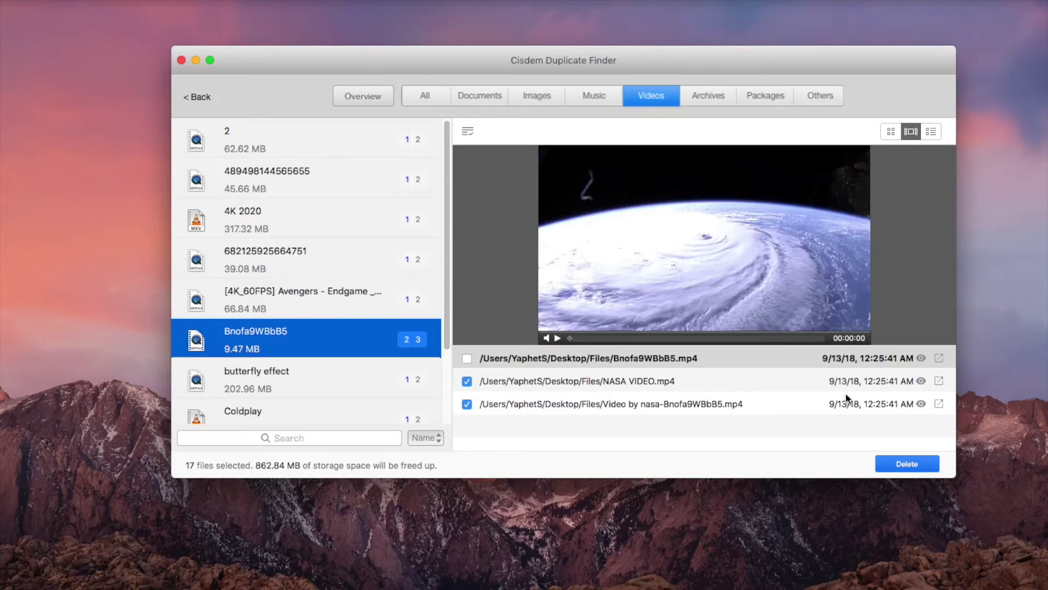
pyautogui.click(895, 464)
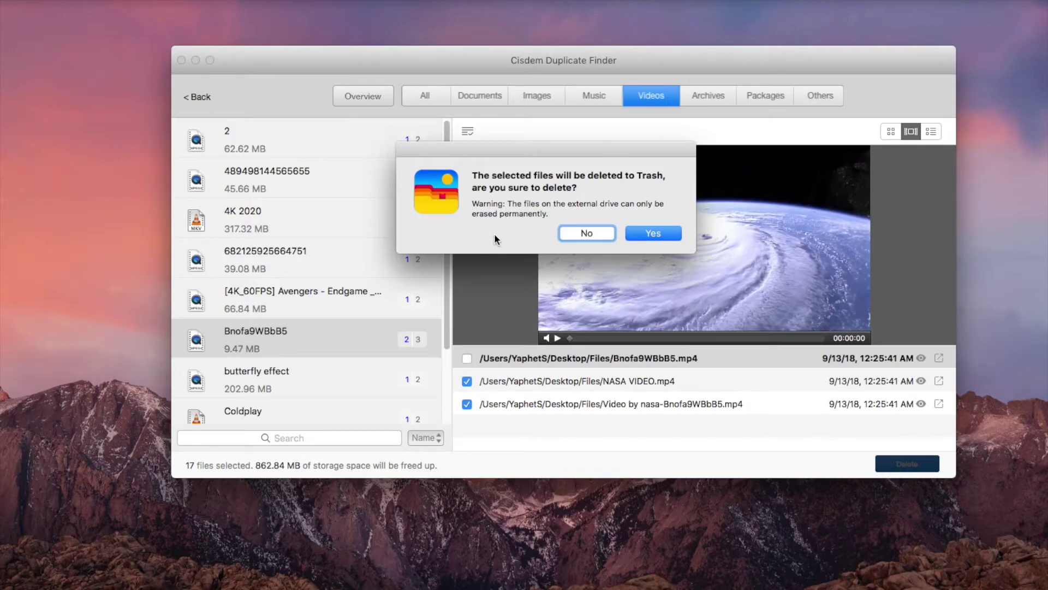
pyautogui.click(644, 233)
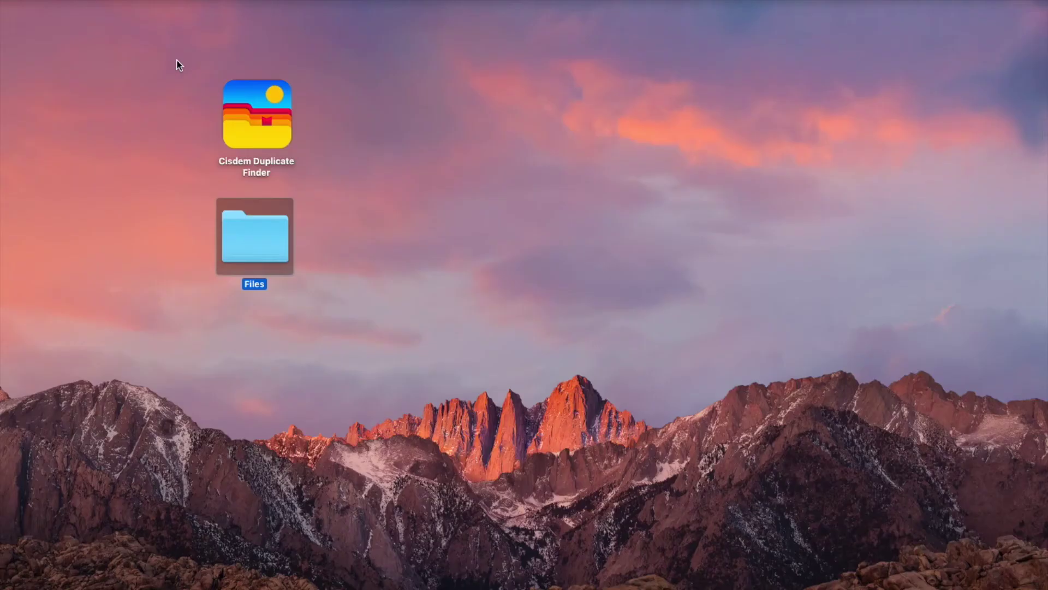
# - Relaunch Cisdem Duplicate Finder, open Preferences and switch to the Ignore list pane
pyautogui.doubleClick(240, 108)
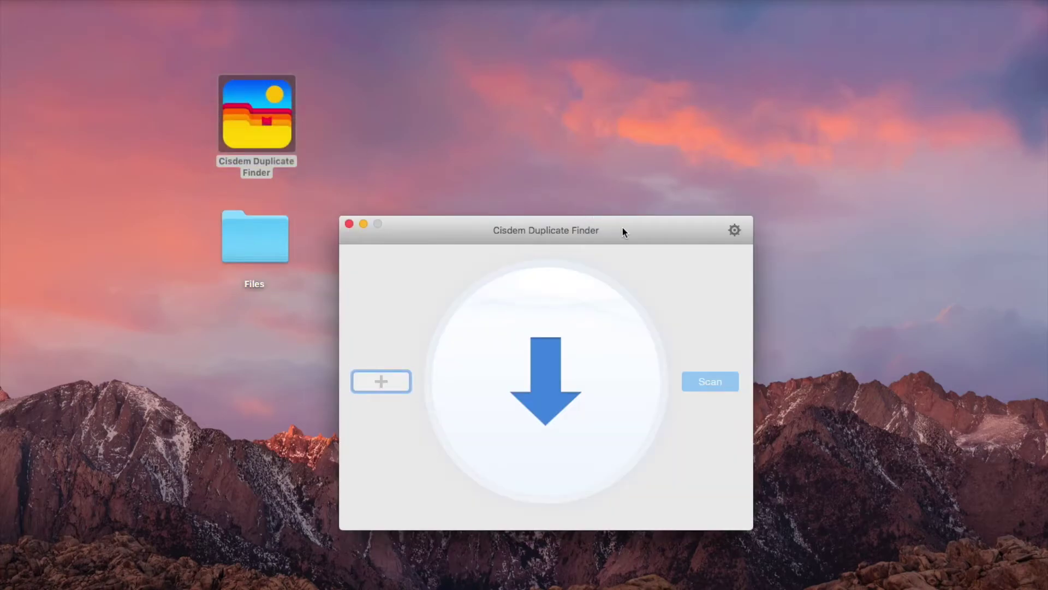
pyautogui.moveTo(623, 228); pyautogui.dragTo(630, 128)
pyautogui.click(743, 128)
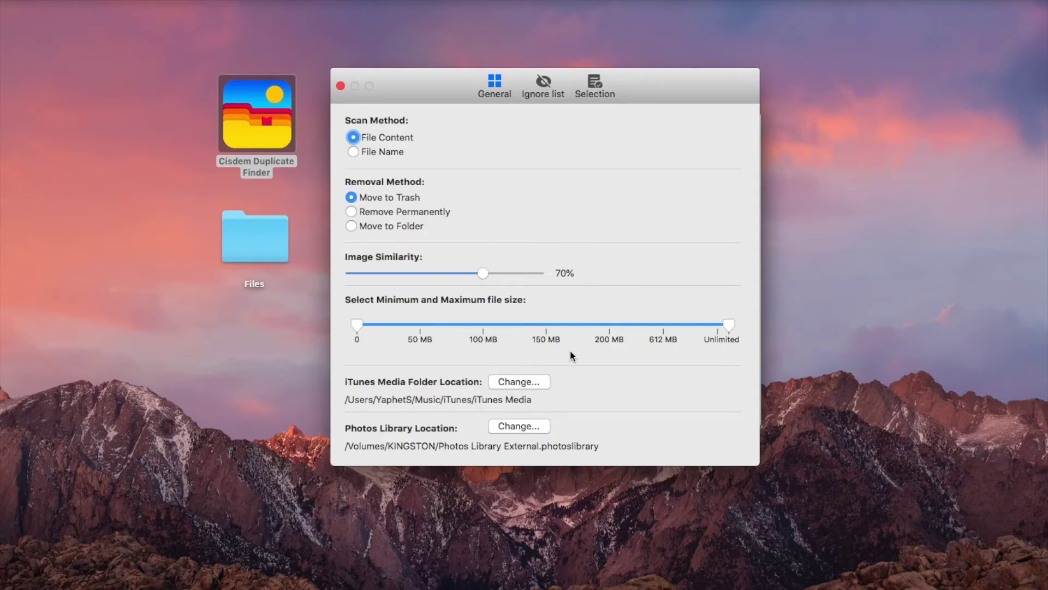
pyautogui.click(546, 80)
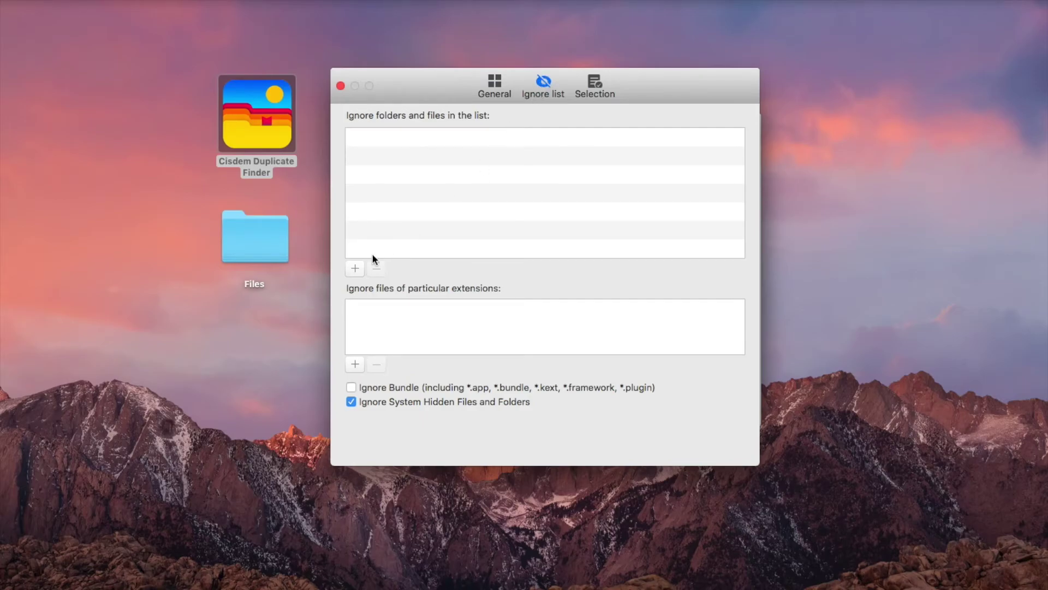
# - Add the Documents folder to the ignored folders, then remove it again
pyautogui.click(356, 269)
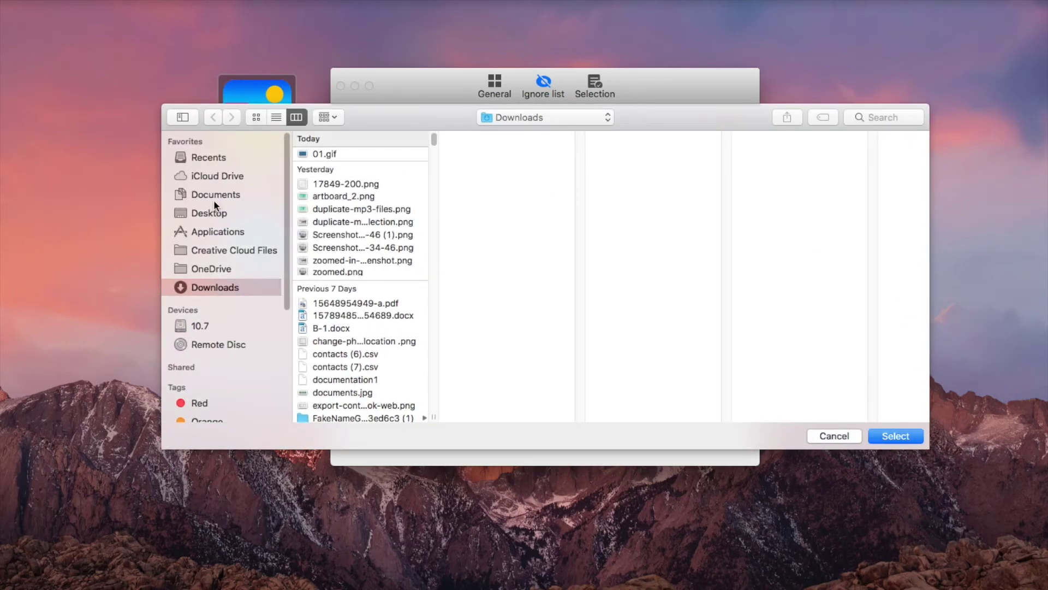
pyautogui.click(214, 196)
pyautogui.click(896, 436)
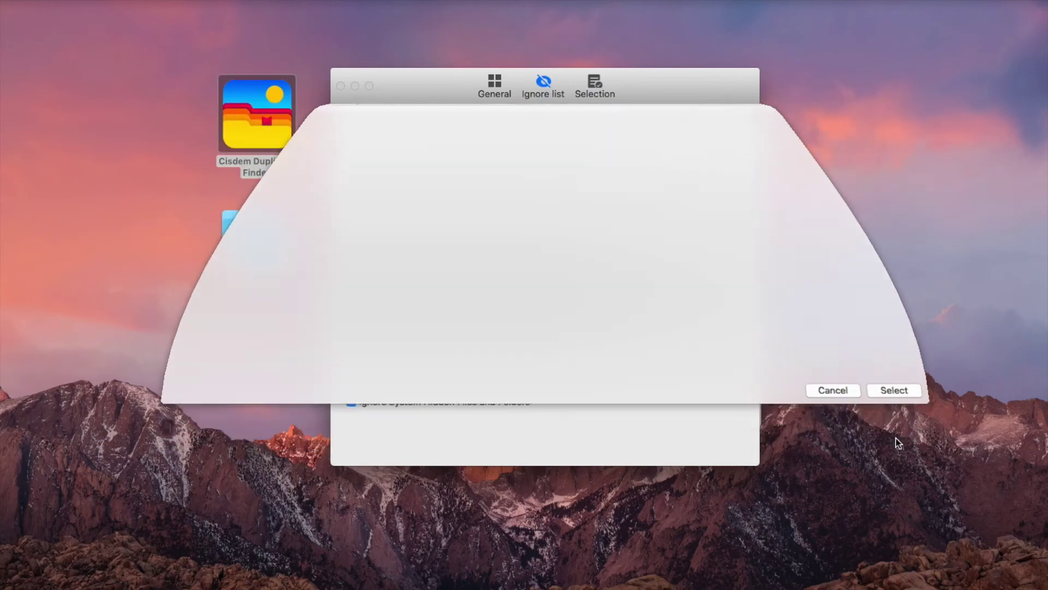
pyautogui.click(483, 138)
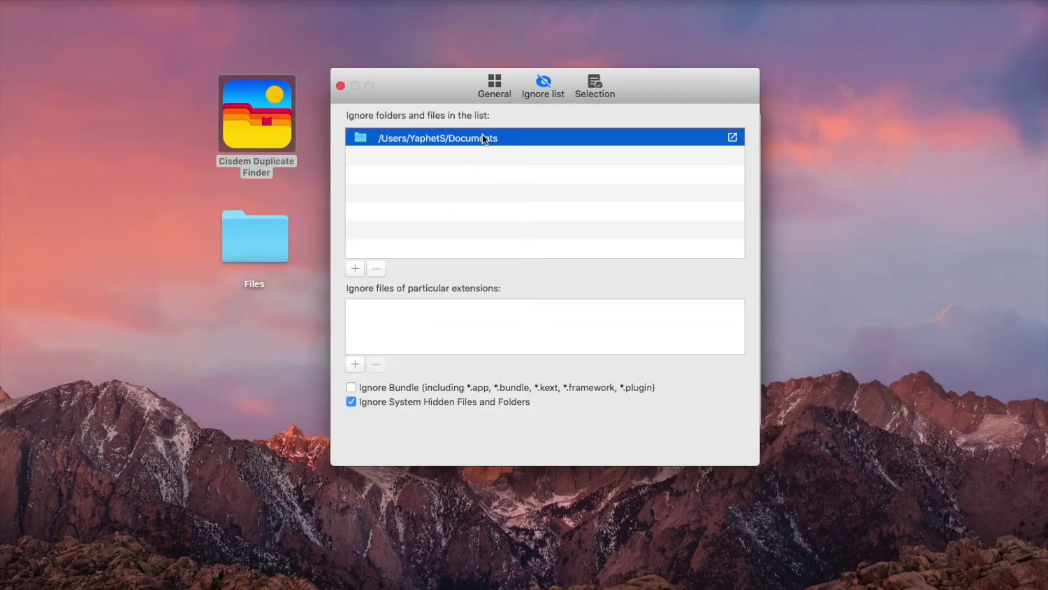
pyautogui.click(376, 268)
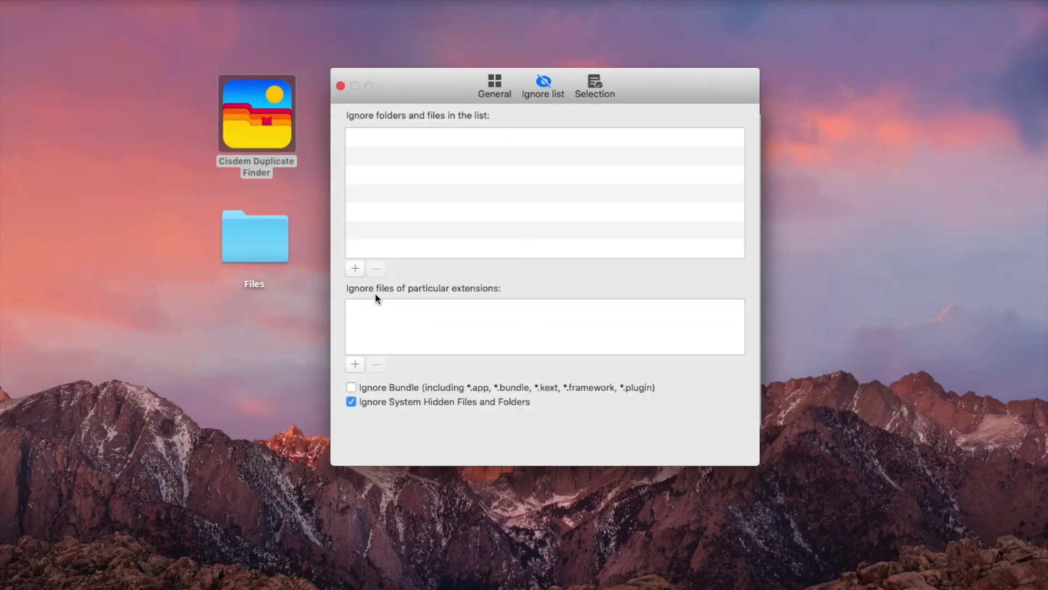
# - Add mp4 as an ignored file extension, then remove it again
pyautogui.click(355, 364)
pyautogui.write('mp4')
pyautogui.press('Return')
pyautogui.click(375, 309)
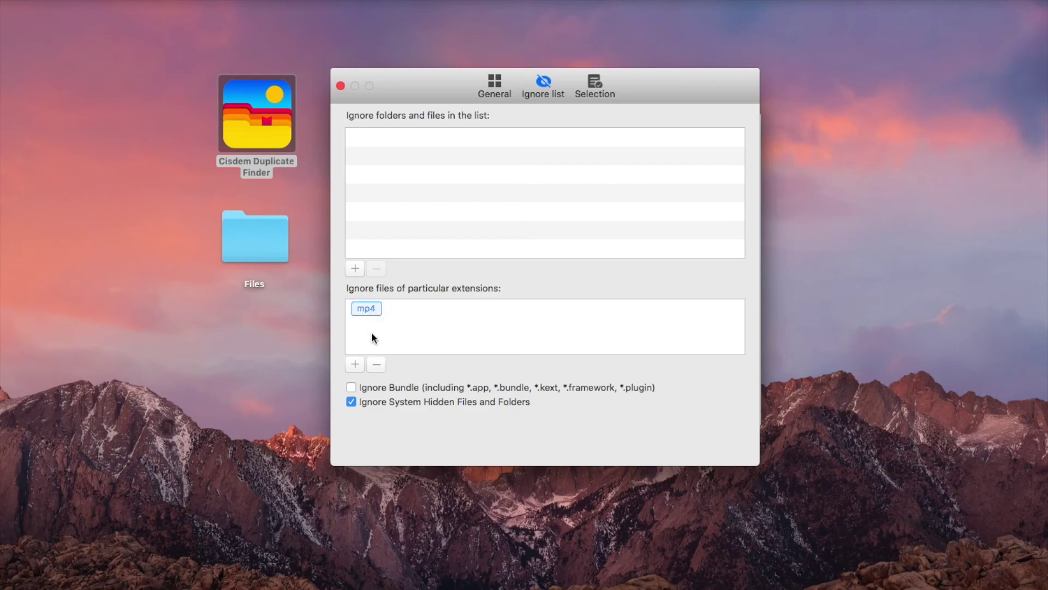
pyautogui.click(375, 367)
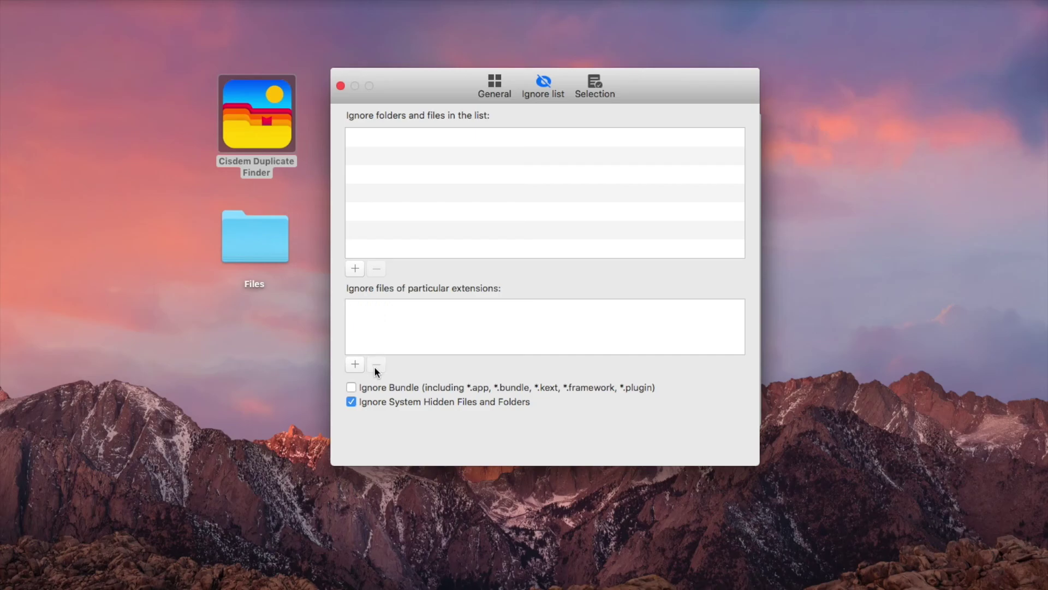